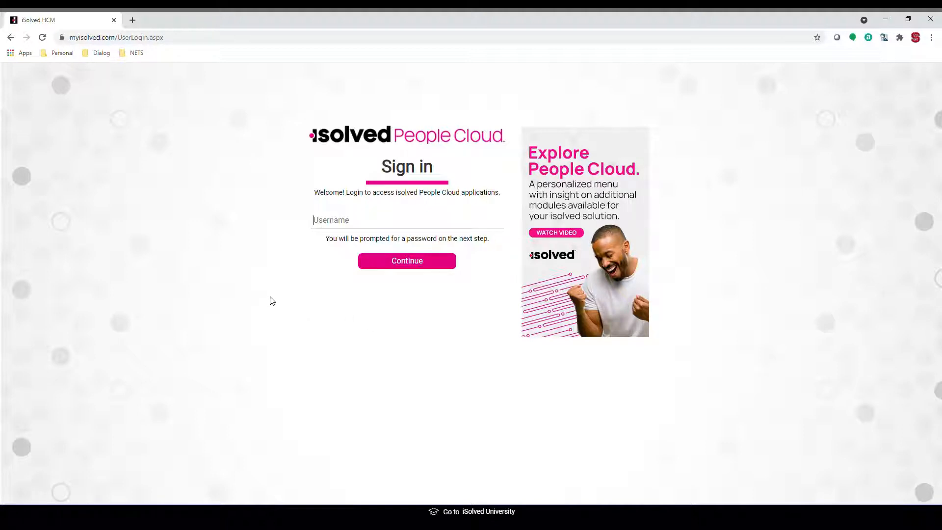
Step: Sign in to isolved People Cloud with the account's e-mail as username and the saved account password
left_click(342, 226)
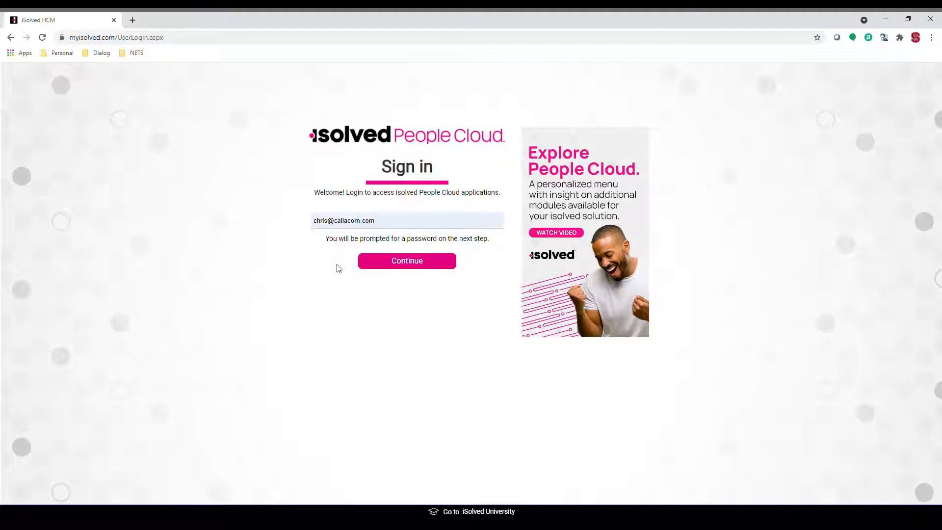
left_click(345, 250)
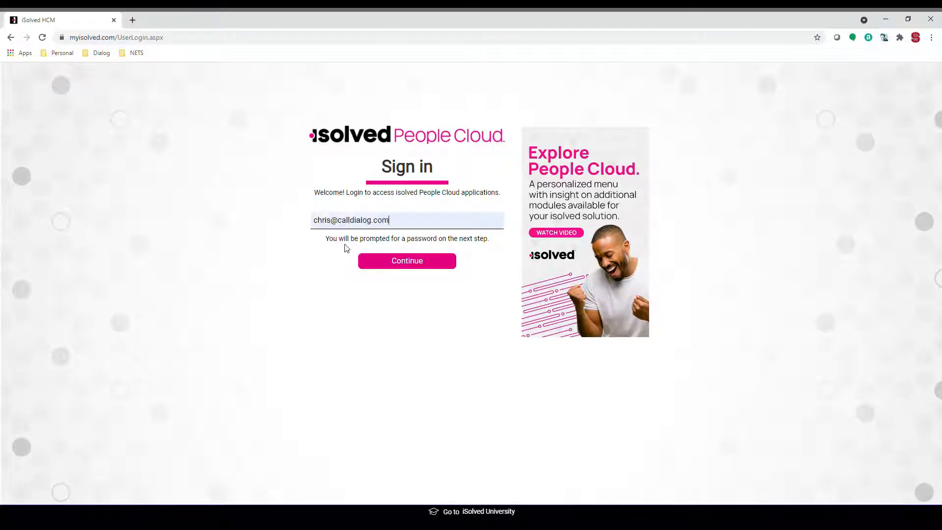
left_click(408, 270)
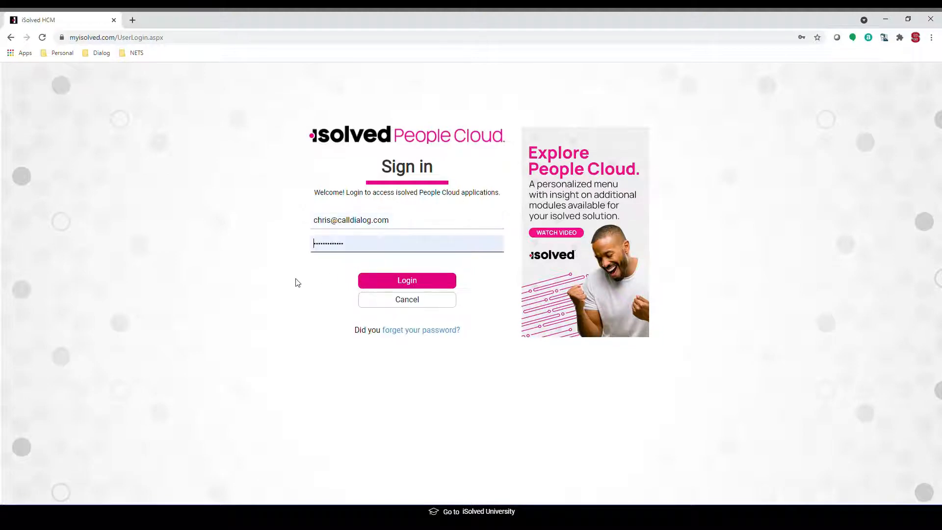
key("Return")
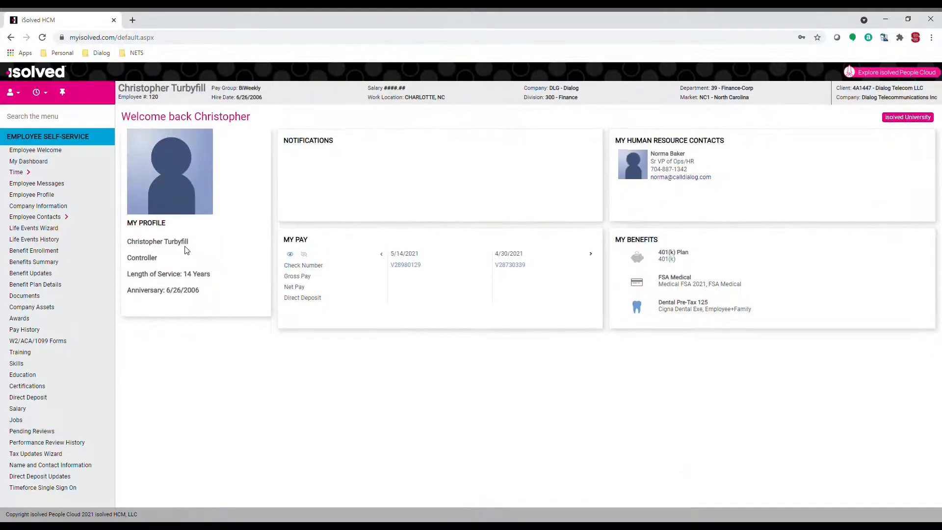
Step: Switch to Supervisor View and open the Time Card employee list in Employee Self-Service
left_click(13, 92)
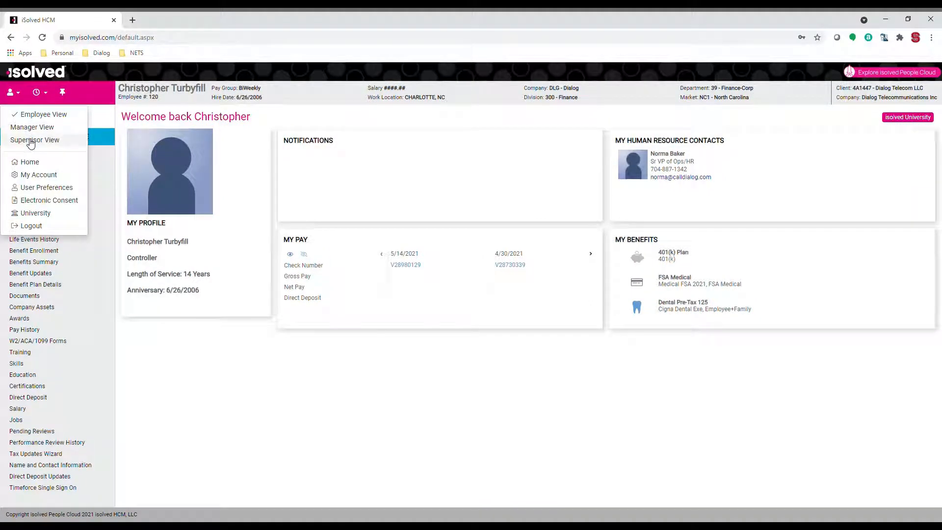
left_click(30, 141)
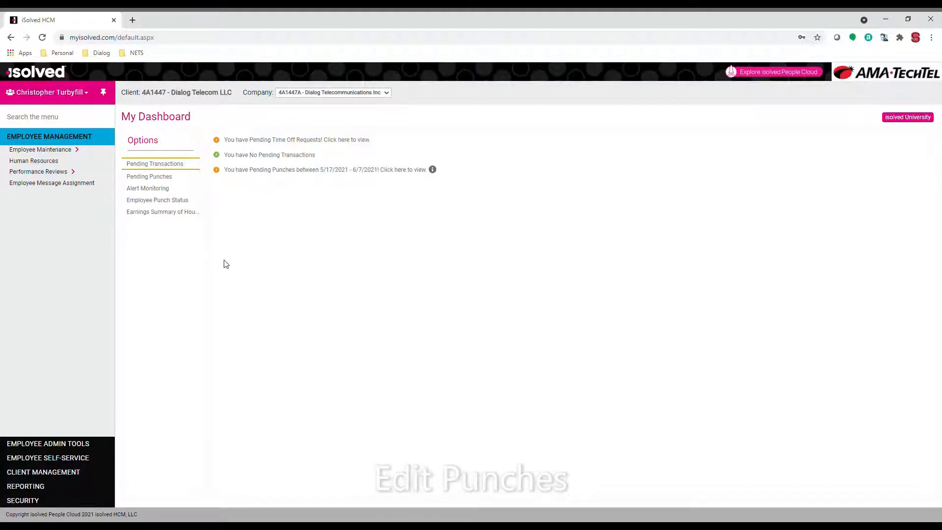
left_click(61, 462)
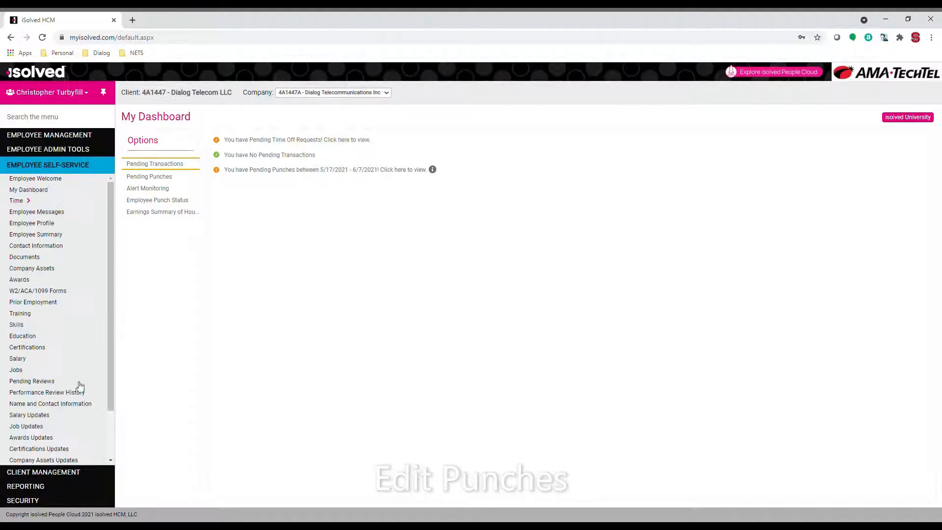
left_click(27, 202)
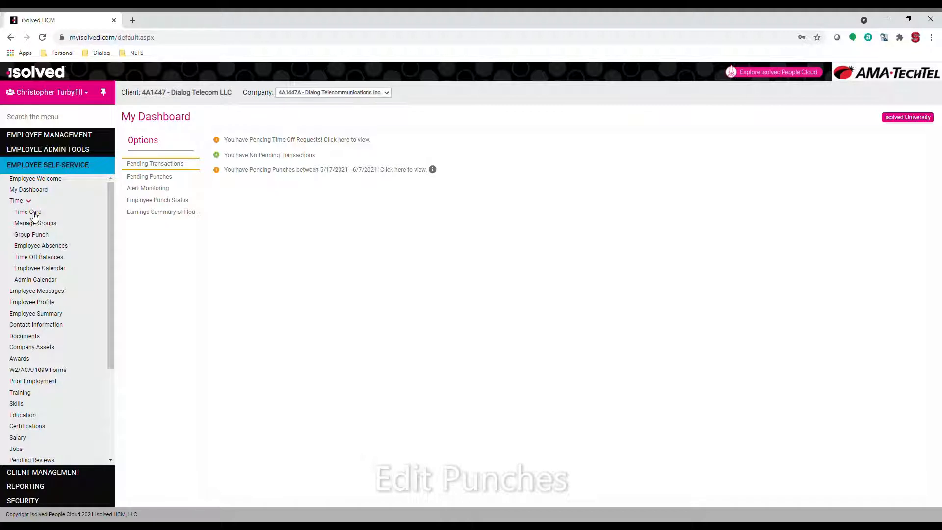
left_click(29, 212)
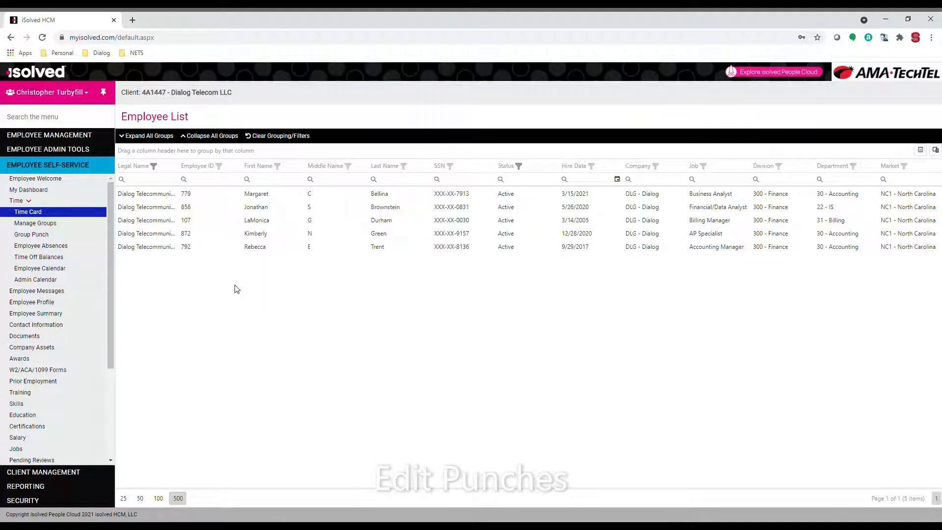
Step: Include AMA Communications LLC in the Legal Name filter and open the test employee's time card
left_click(154, 166)
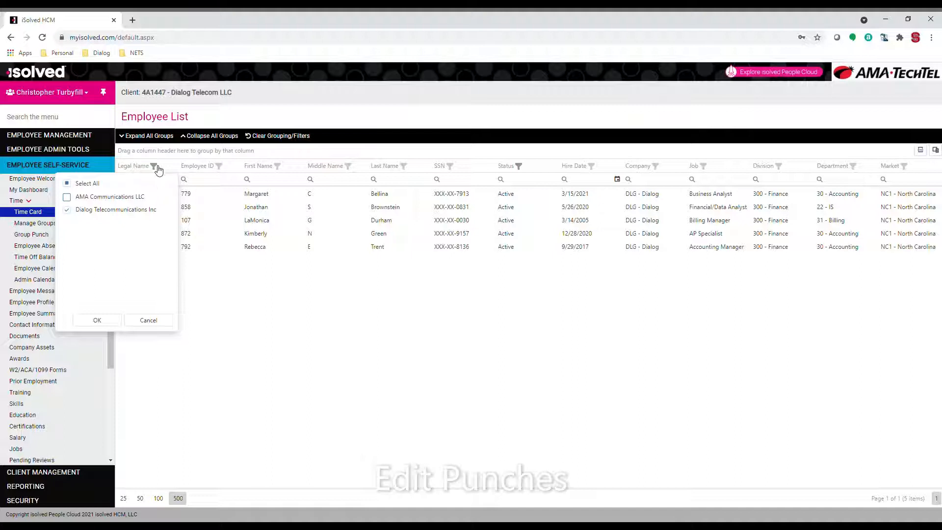
left_click(68, 198)
left_click(93, 319)
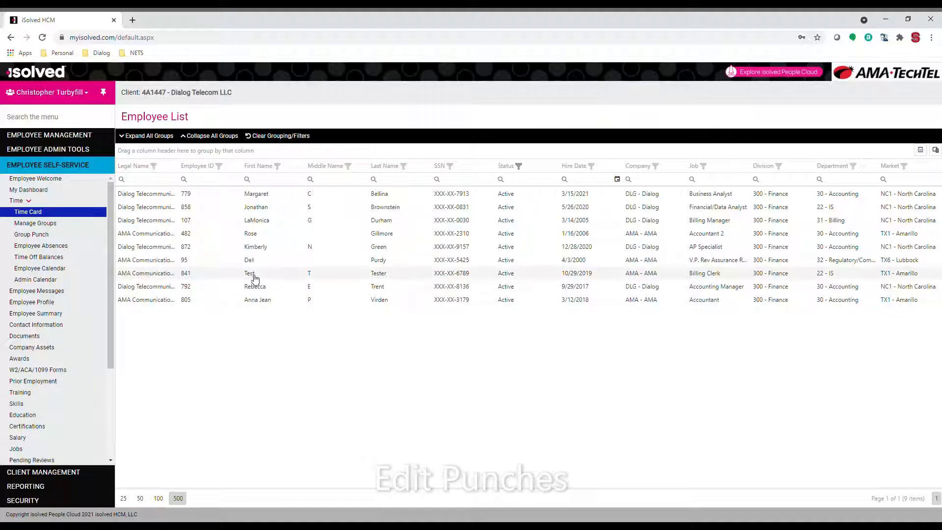
left_click(253, 274)
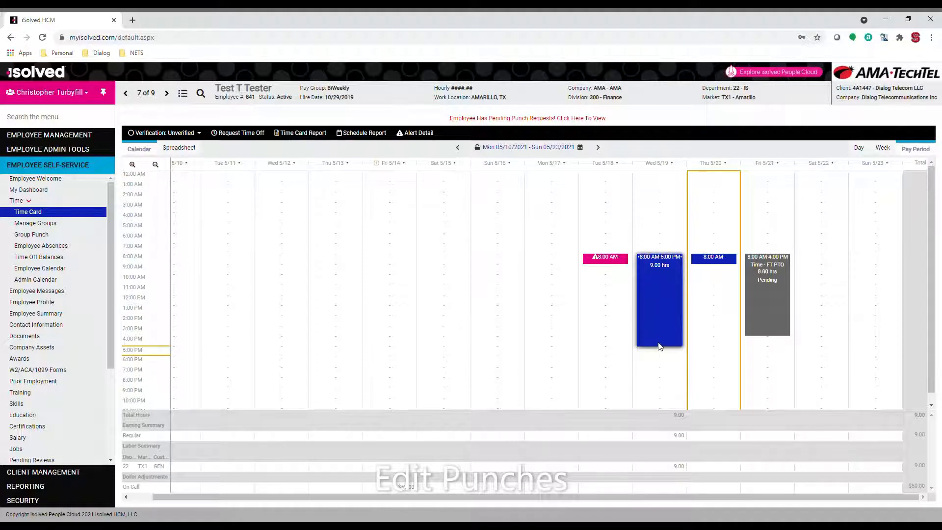
Step: Set the in punch for Wednesday 5/19 to 7:30 AM, save it and recalculate the time card results
mouse_move(669, 335)
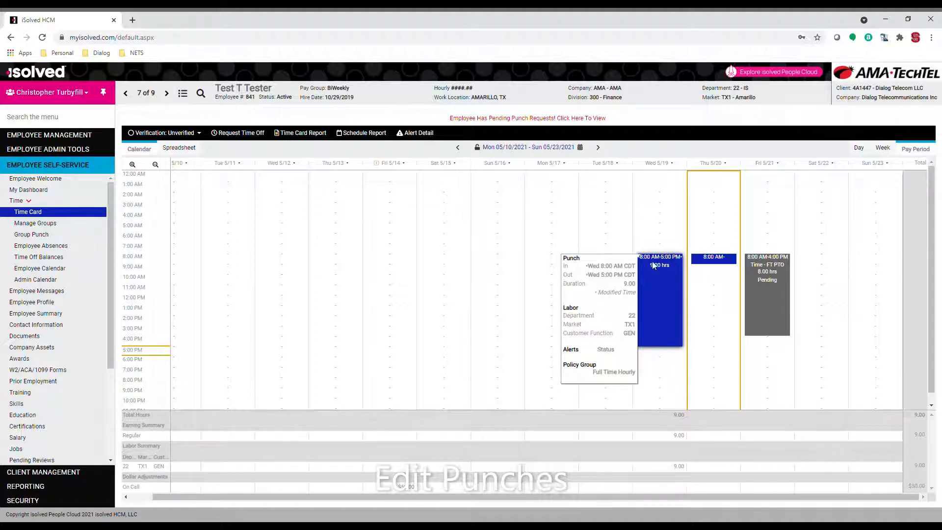
left_click(657, 289)
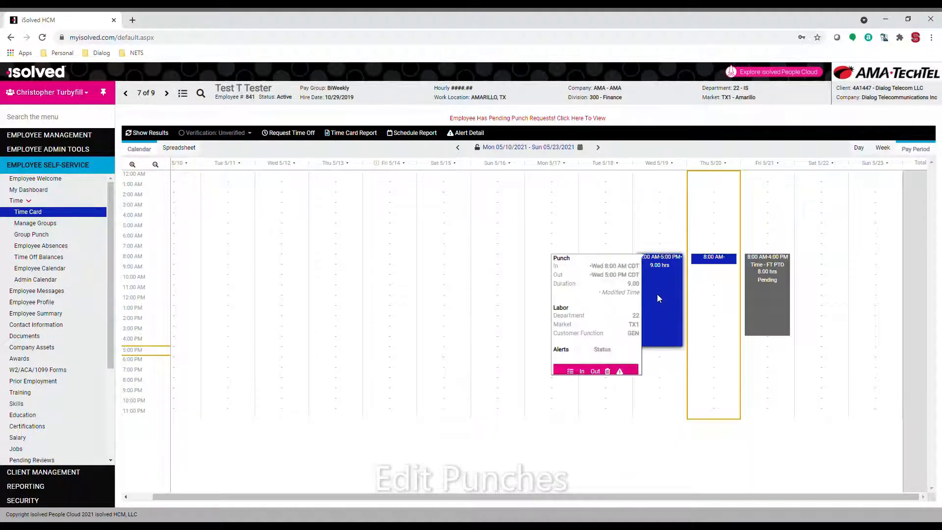
left_click(586, 373)
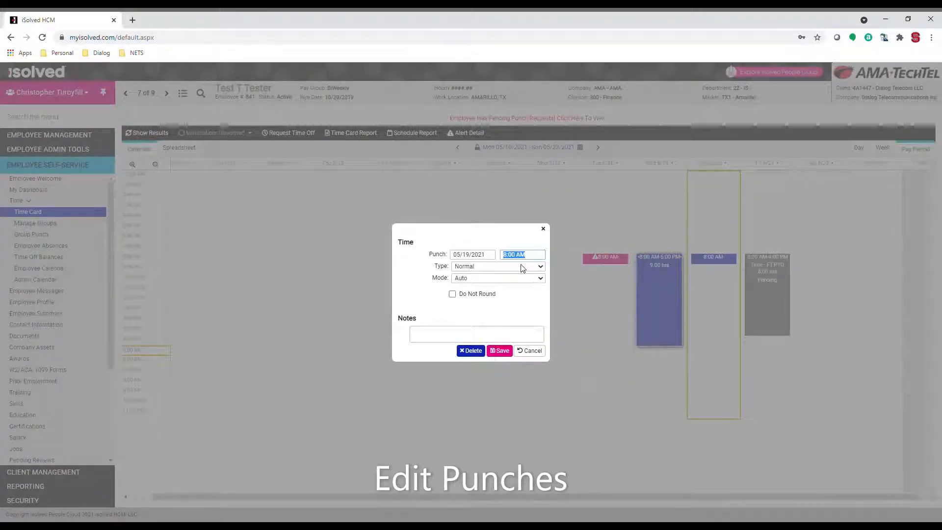
type("0730")
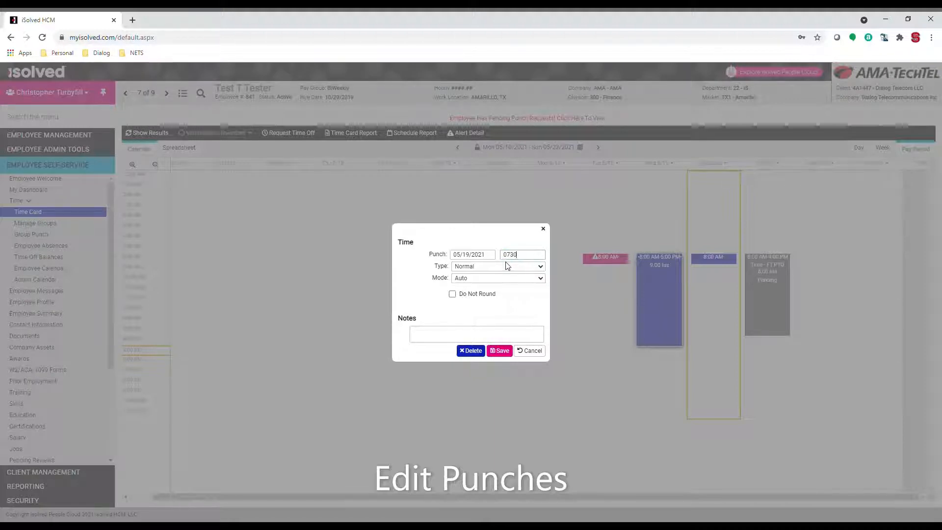
key("Tab")
left_click(500, 351)
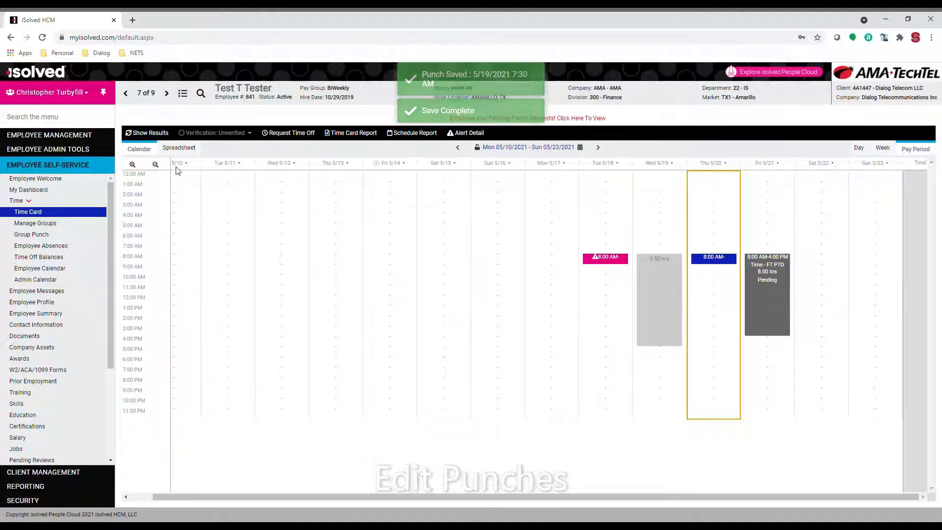
left_click(155, 136)
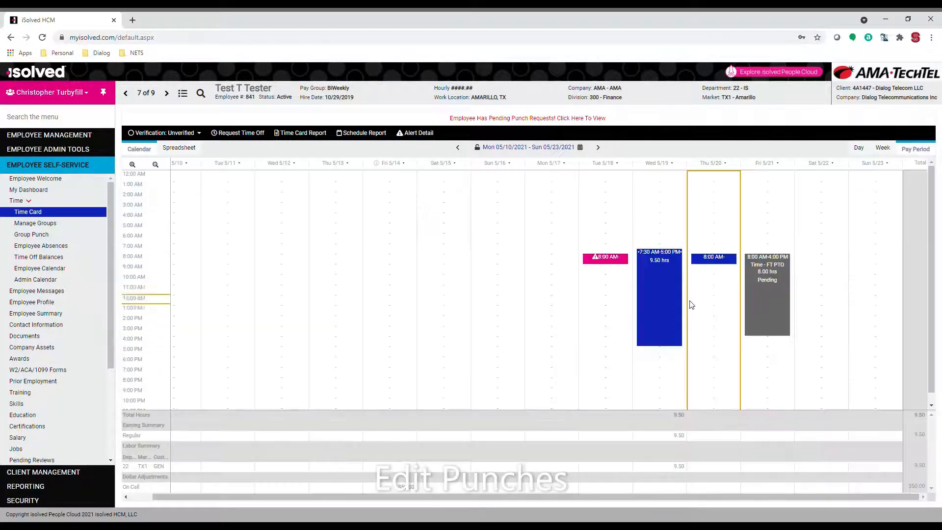
Step: Set the out punch for Wednesday 5/19 to 4:30 PM, save it and recalculate the time card results
mouse_move(657, 261)
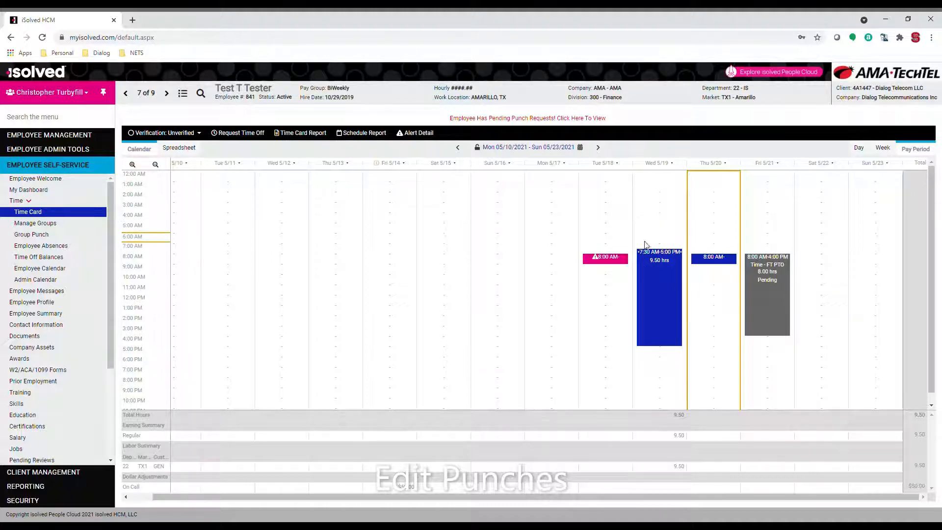
mouse_move(652, 275)
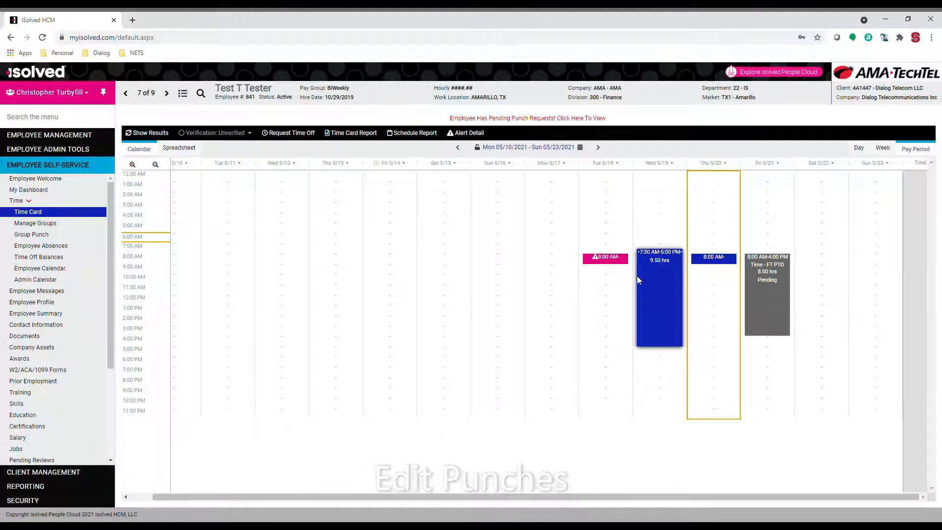
mouse_move(656, 292)
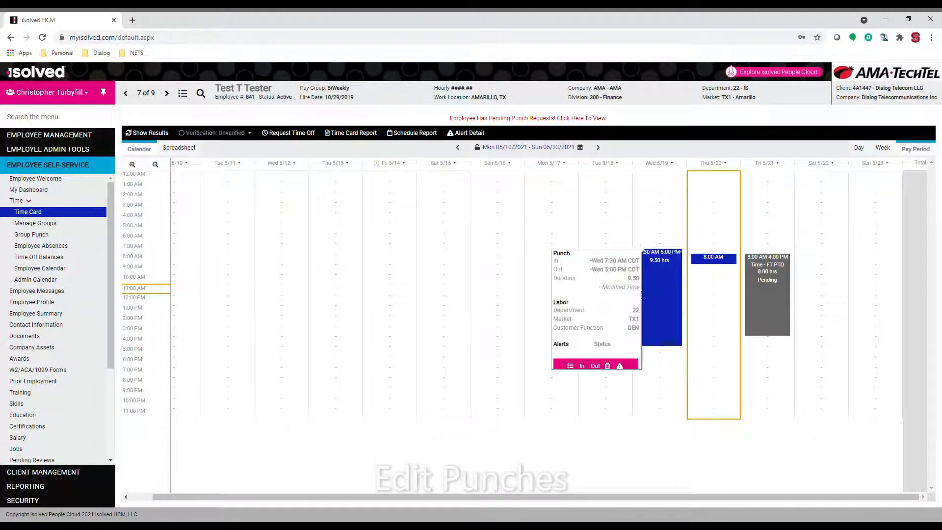
left_click(595, 366)
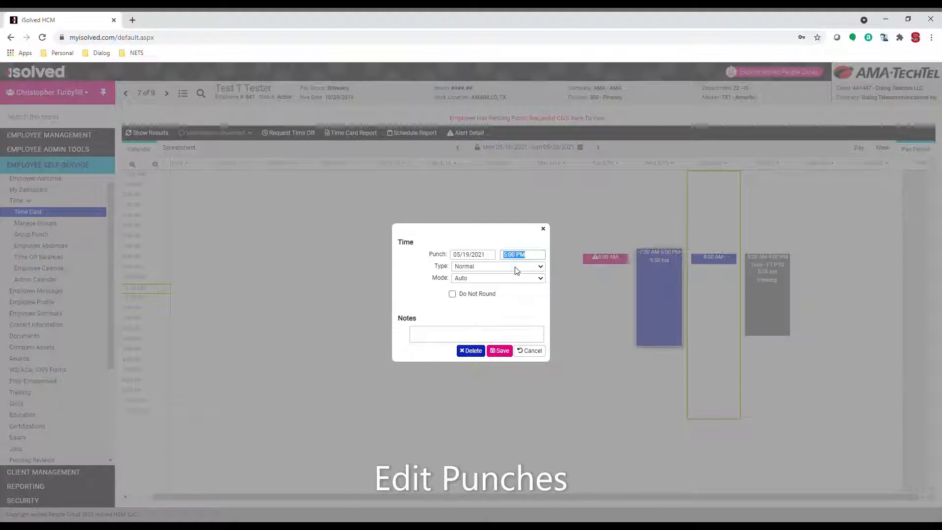
type("1630")
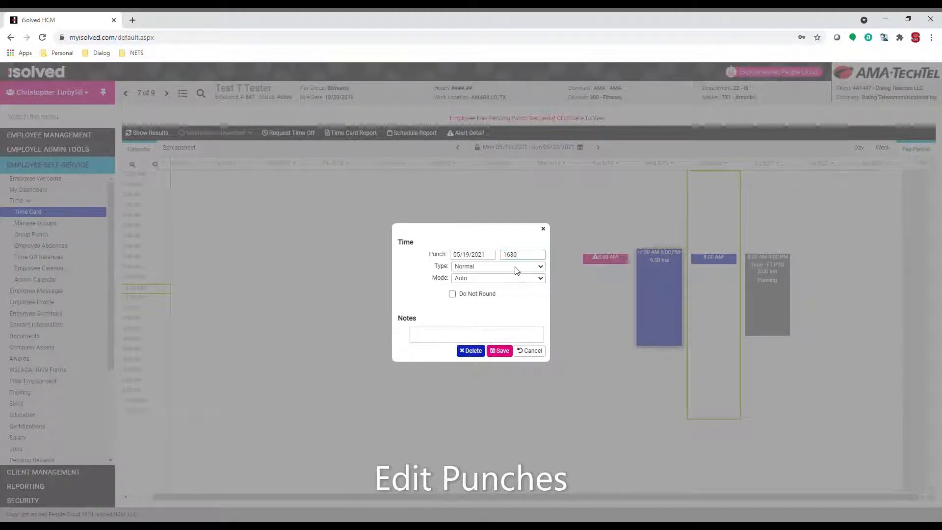
key("Tab")
left_click(493, 354)
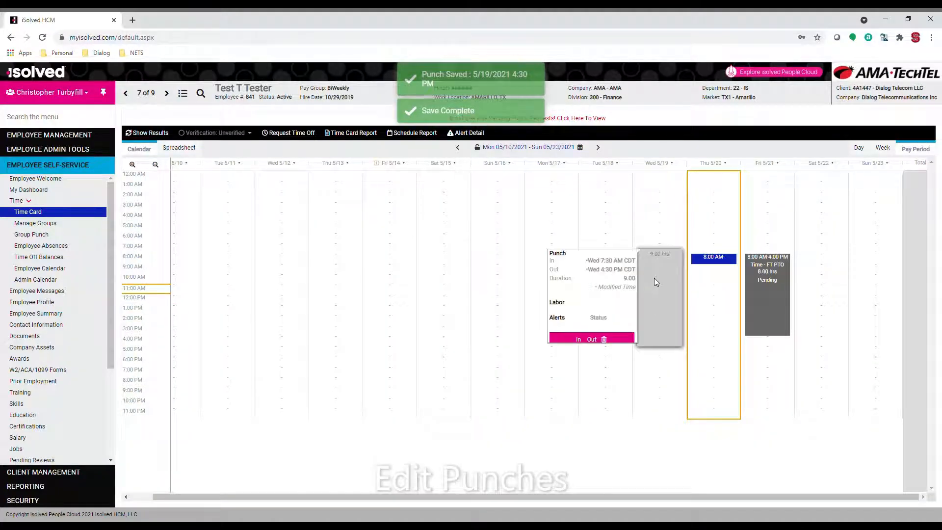
left_click(149, 133)
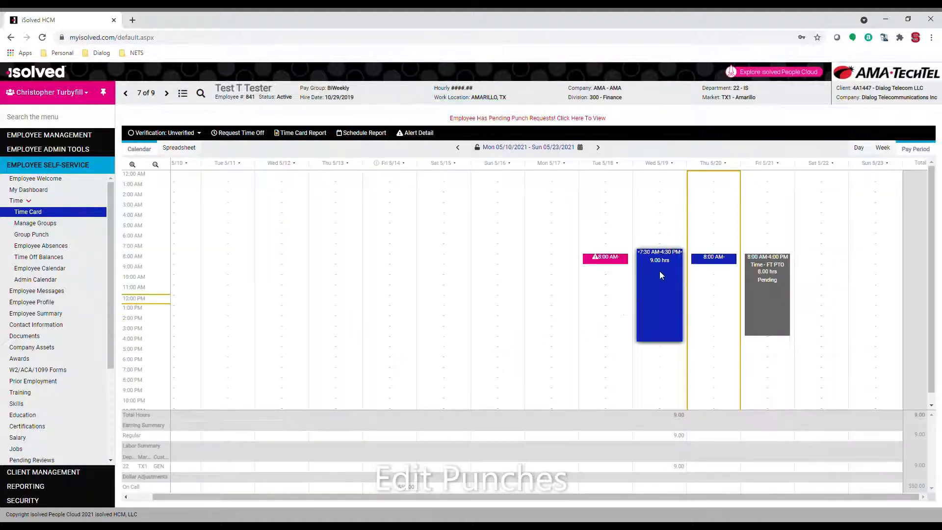
mouse_move(648, 284)
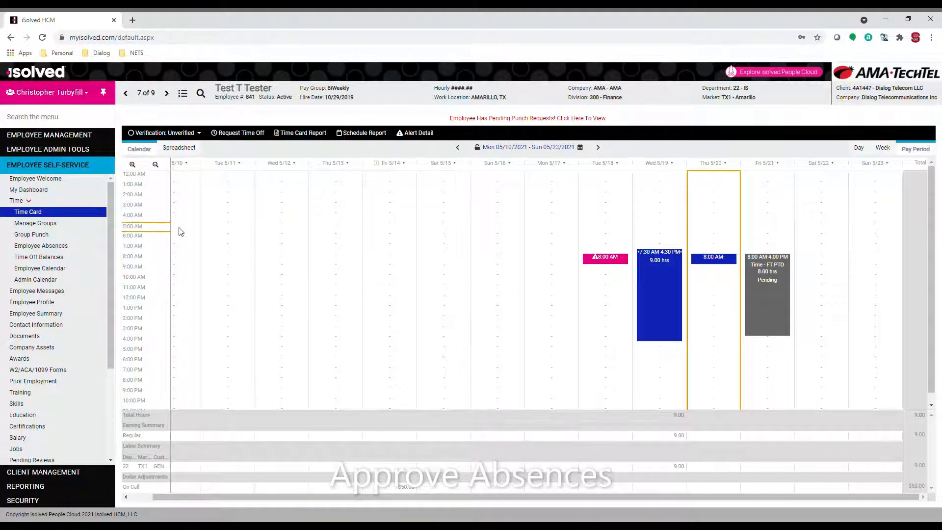
Step: Return to the home dashboard and open the pending time off requests in the Admin Calendar
left_click(82, 96)
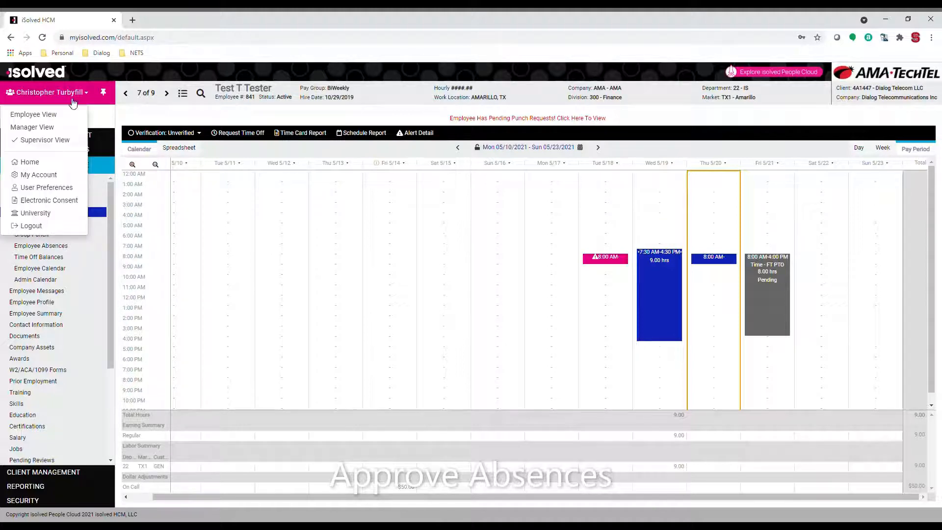
left_click(35, 164)
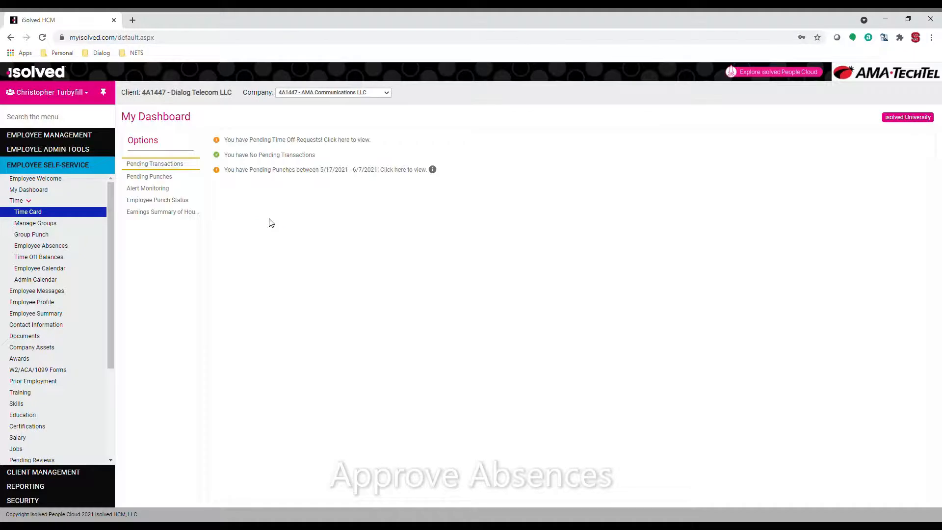
left_click(267, 143)
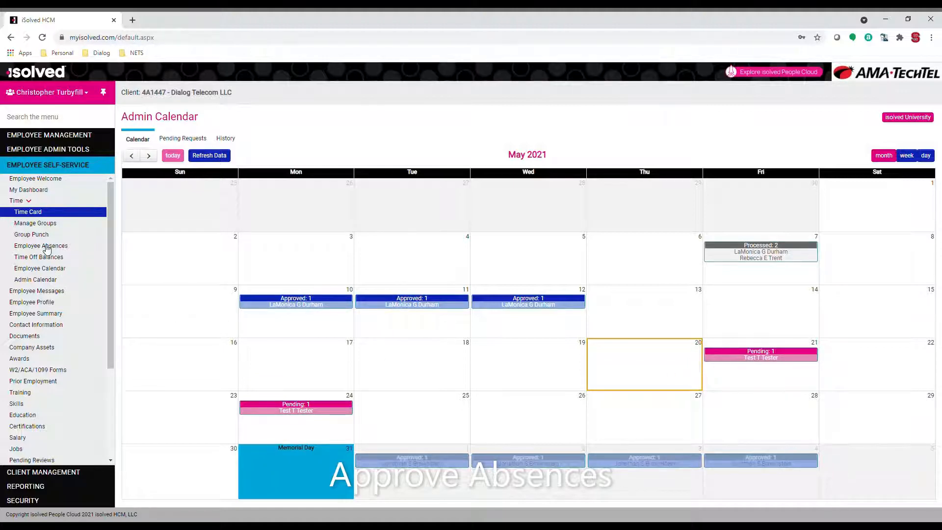
left_click(41, 282)
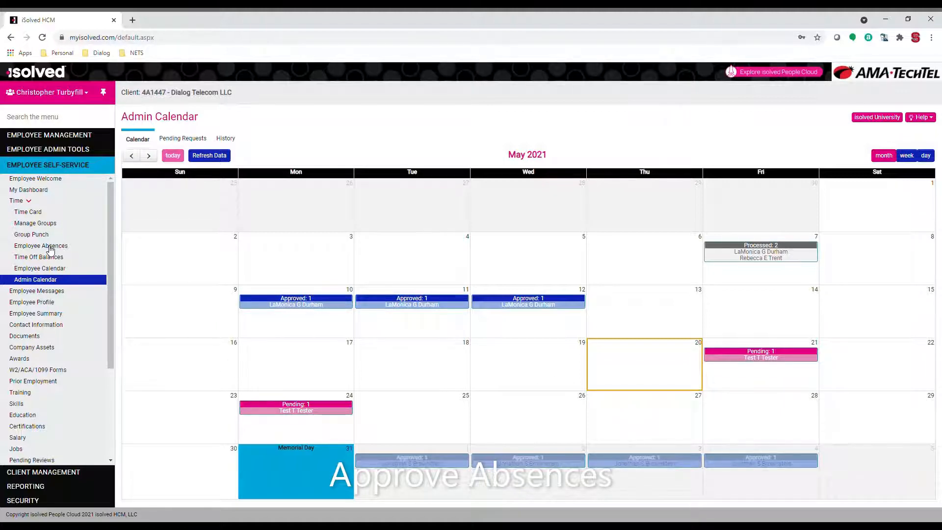
Step: Review the Admin Calendar's pending absence requests and the request history for May 2021
left_click(195, 141)
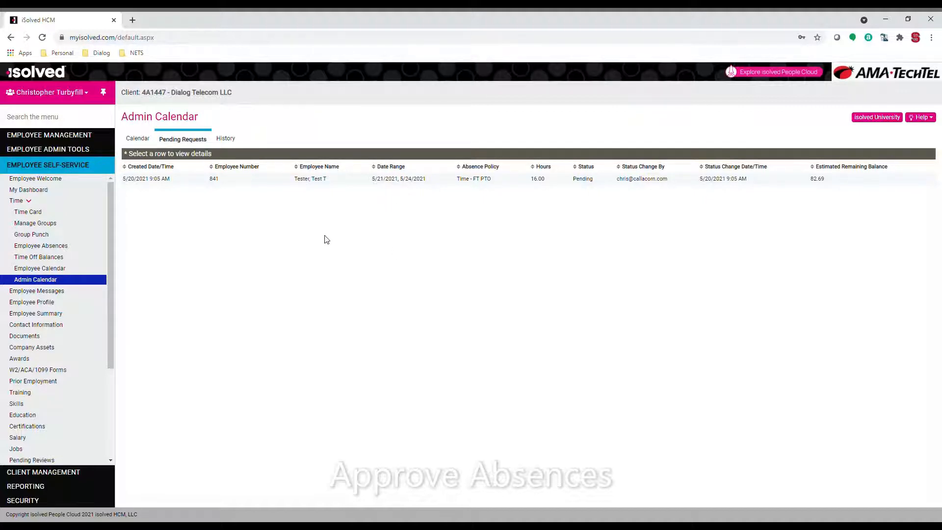
left_click(227, 139)
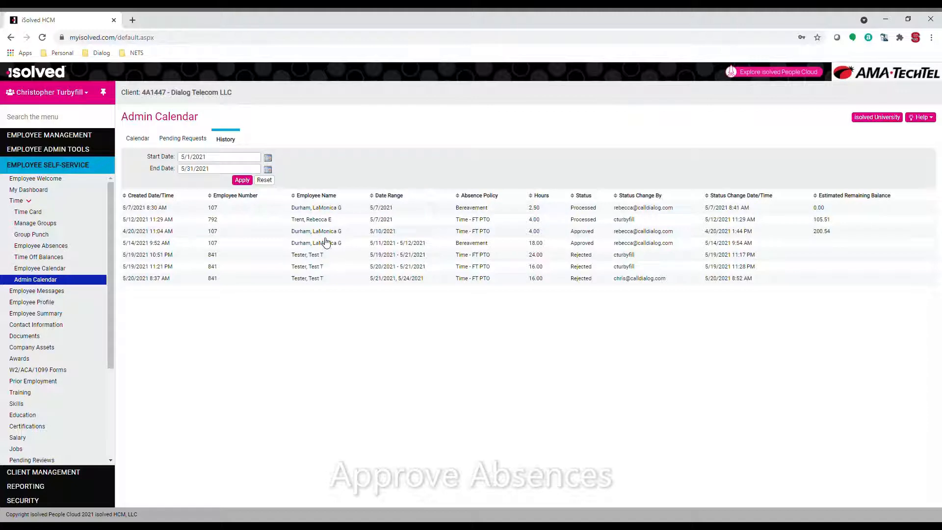
left_click(188, 141)
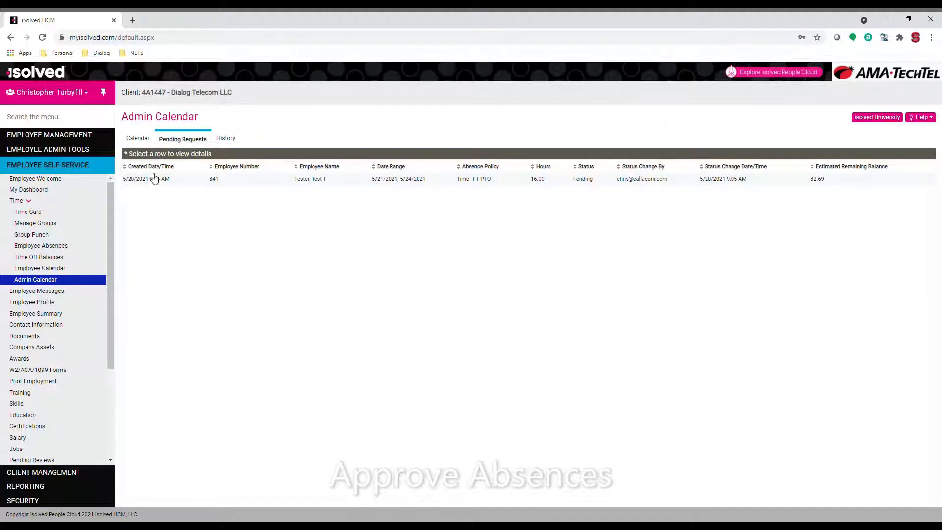
Step: Open the pending absence on Friday 5/21 from the May 2021 calendar and process it as approved
left_click(139, 141)
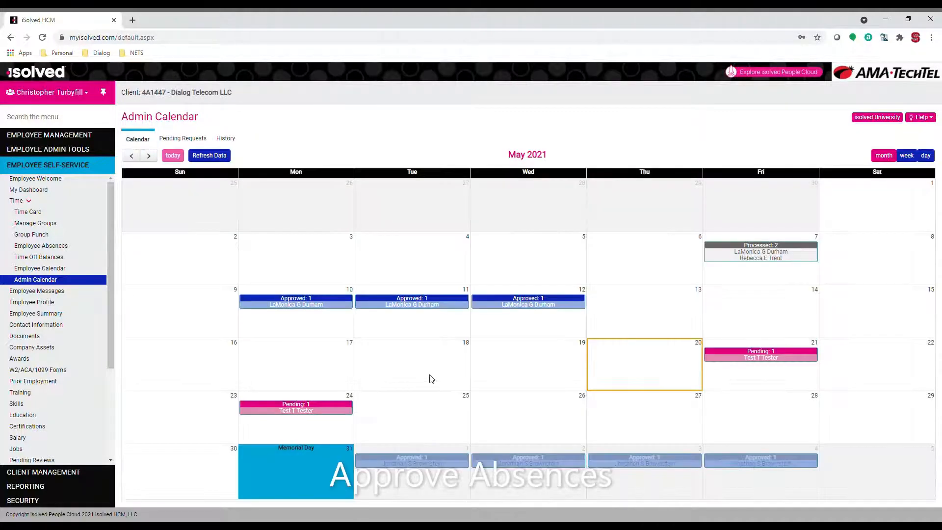
left_click(761, 358)
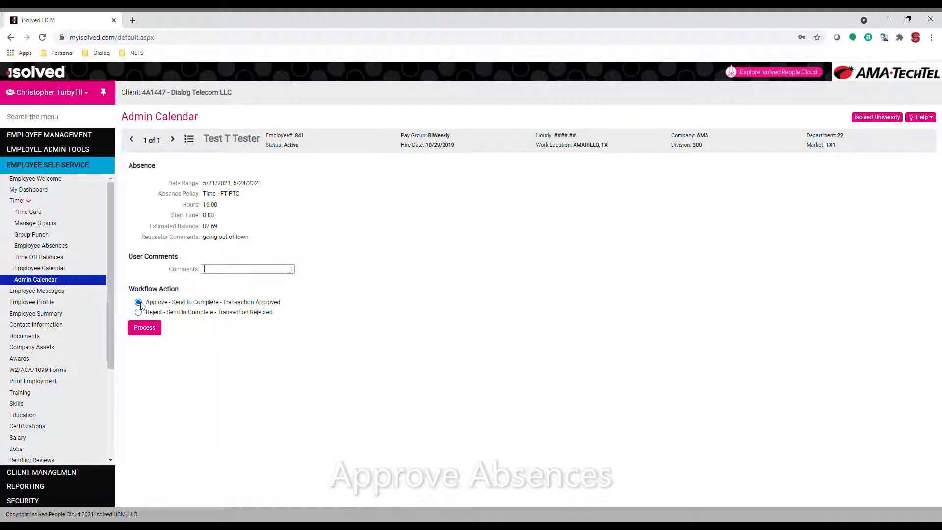
left_click(146, 329)
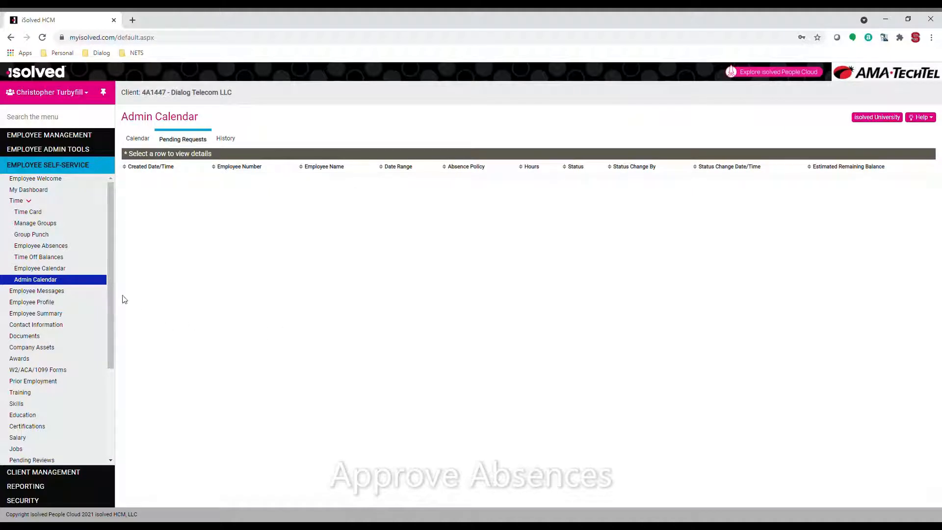
Step: Check the time card for the approved PTO on 5/21 and, in the following pay period, on 5/24
left_click(28, 216)
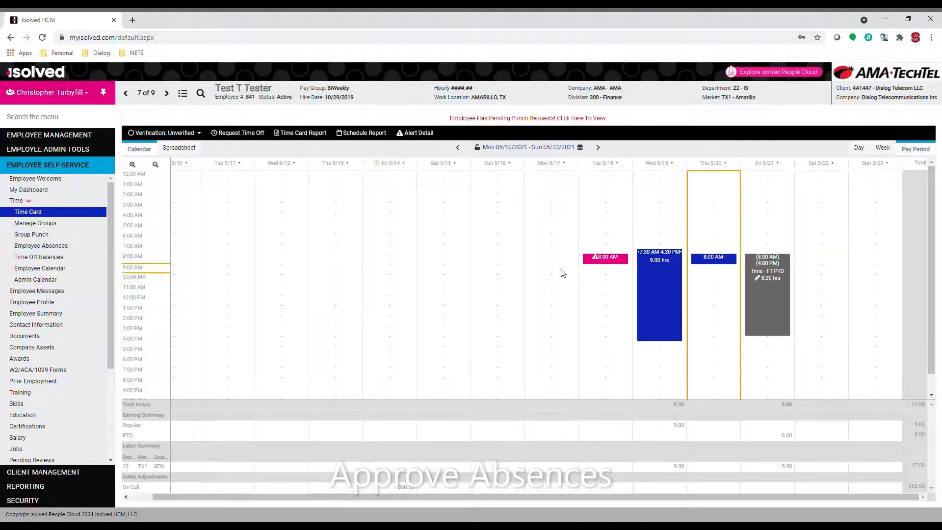
mouse_move(774, 277)
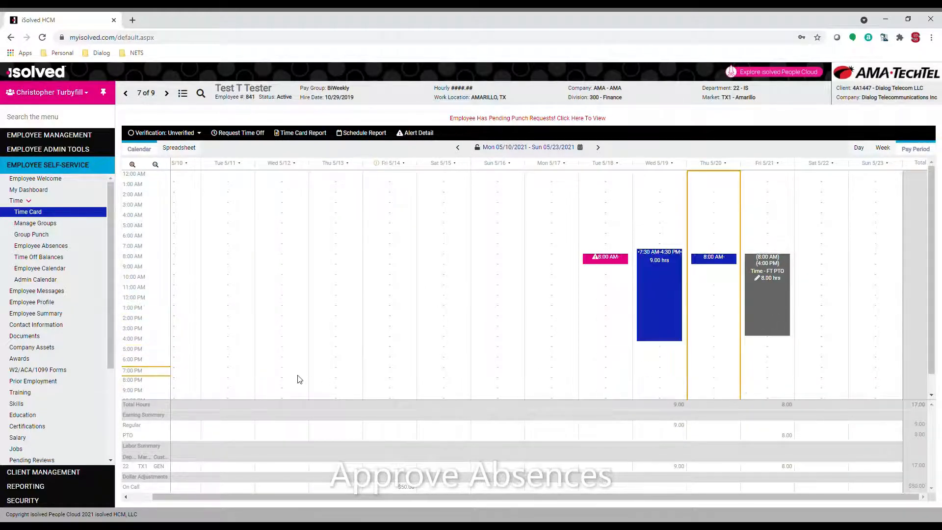
left_click(599, 148)
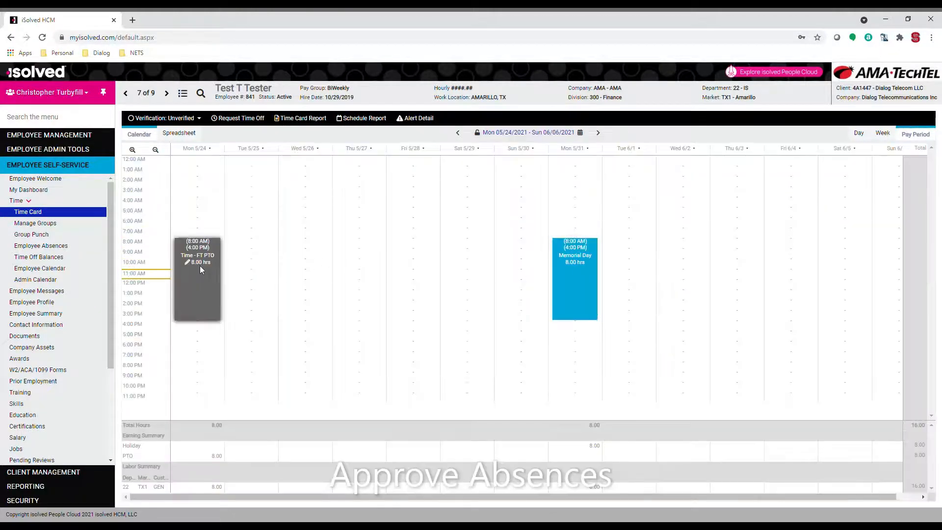
mouse_move(195, 274)
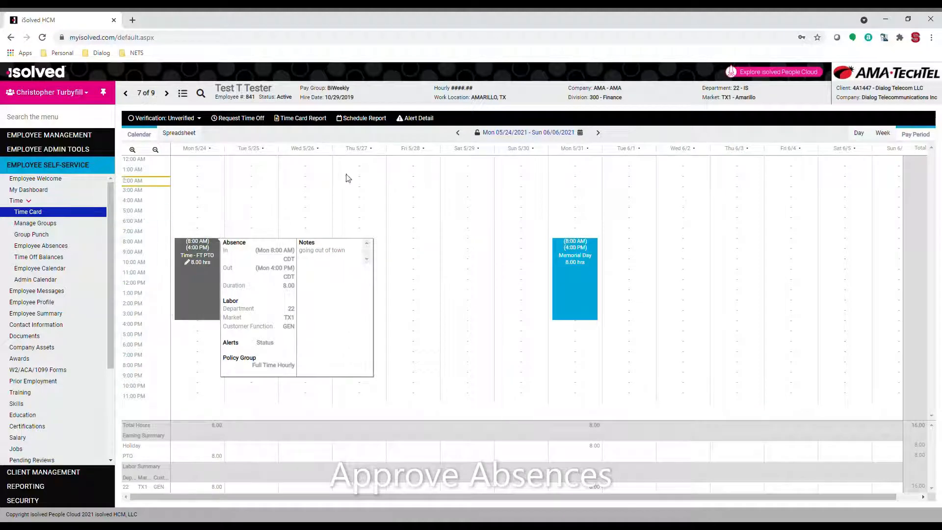
left_click(458, 133)
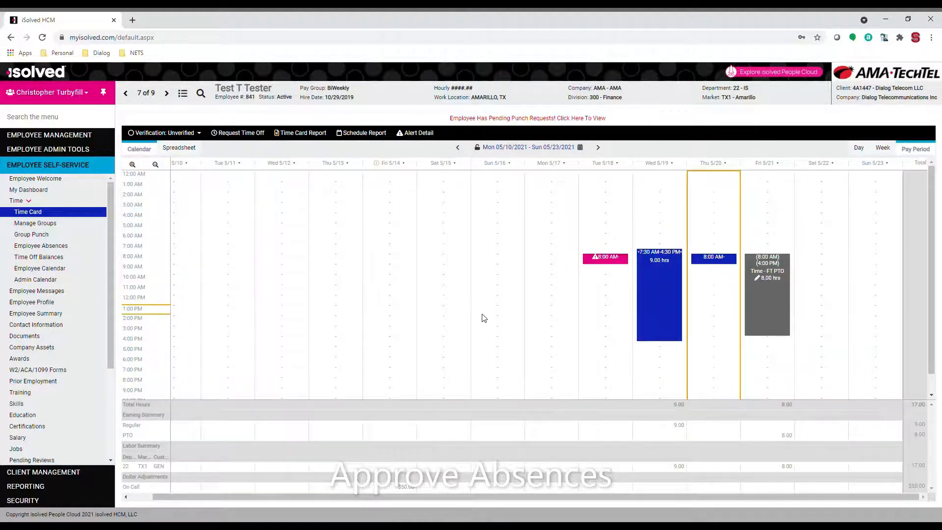
Step: View the details of the Friday 5/21 absence, close them without changes and refresh the time card results
left_click(772, 304)
mouse_move(772, 304)
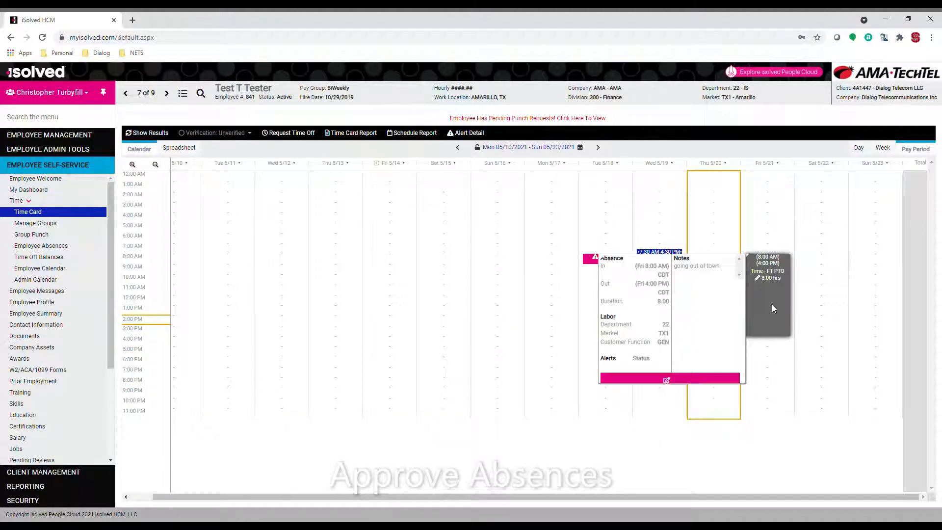
left_click(667, 380)
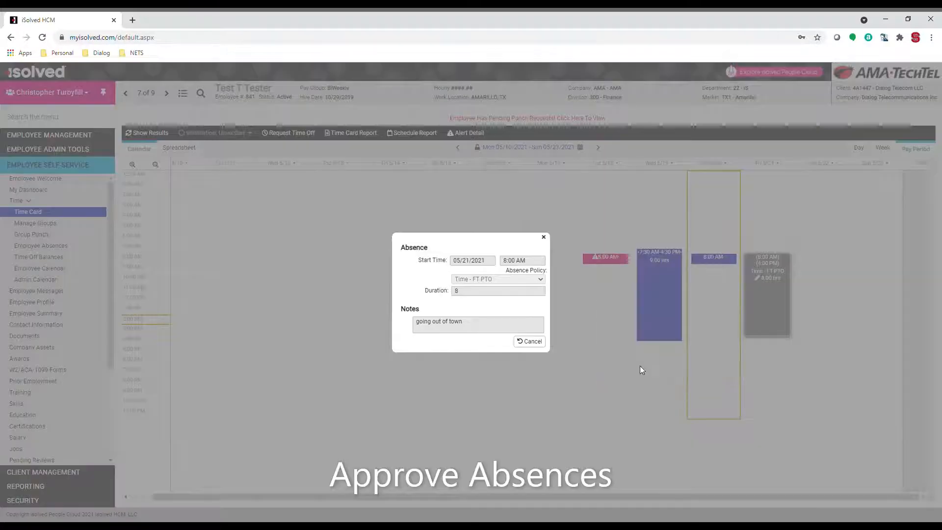
left_click(530, 342)
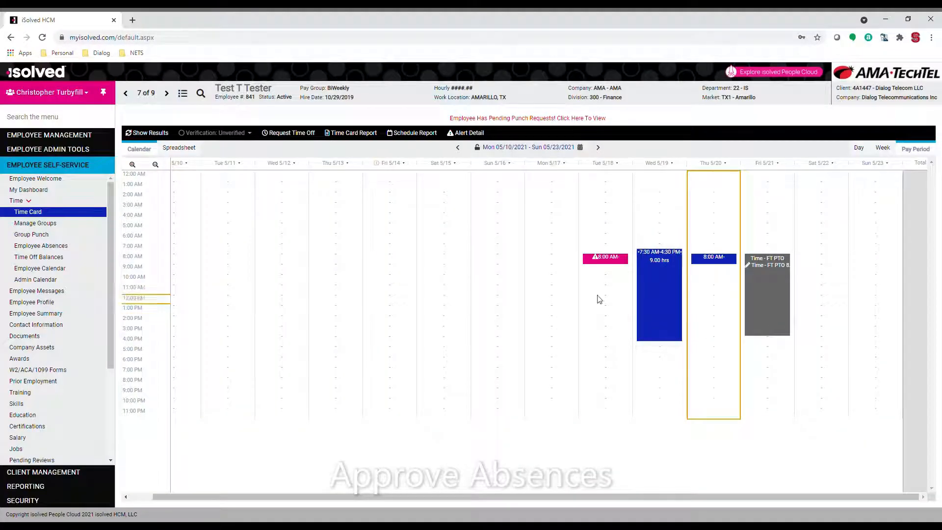
left_click(165, 133)
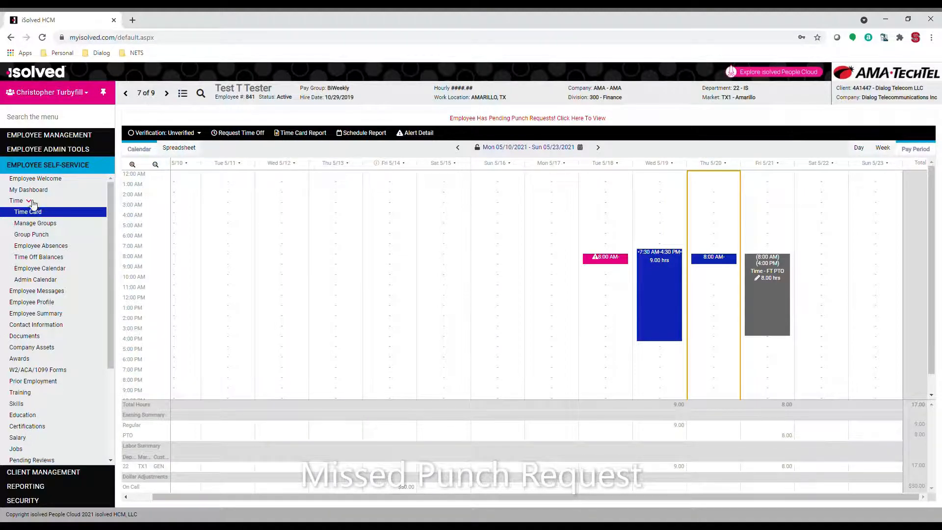
Step: Open the pending punches from the home dashboard and approve the test employee's 05/18/2021 punch request
left_click(30, 99)
left_click(24, 161)
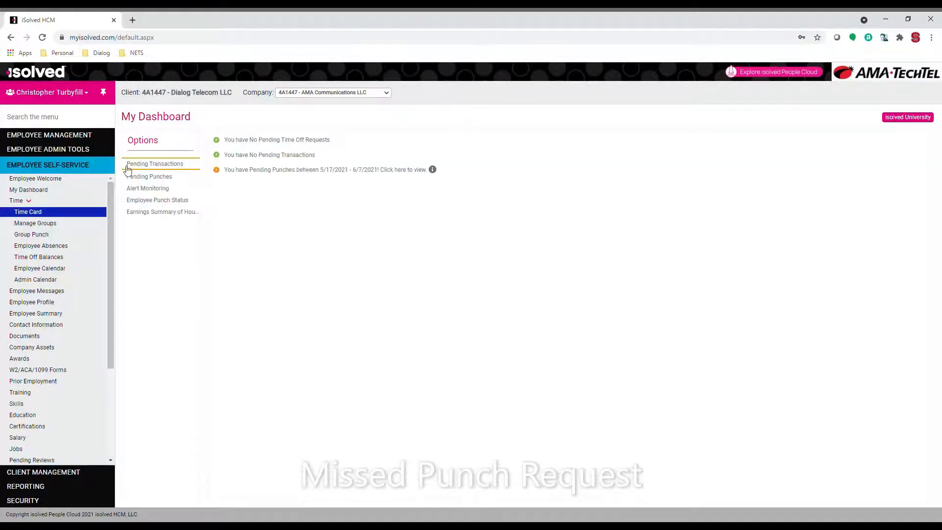
left_click(280, 170)
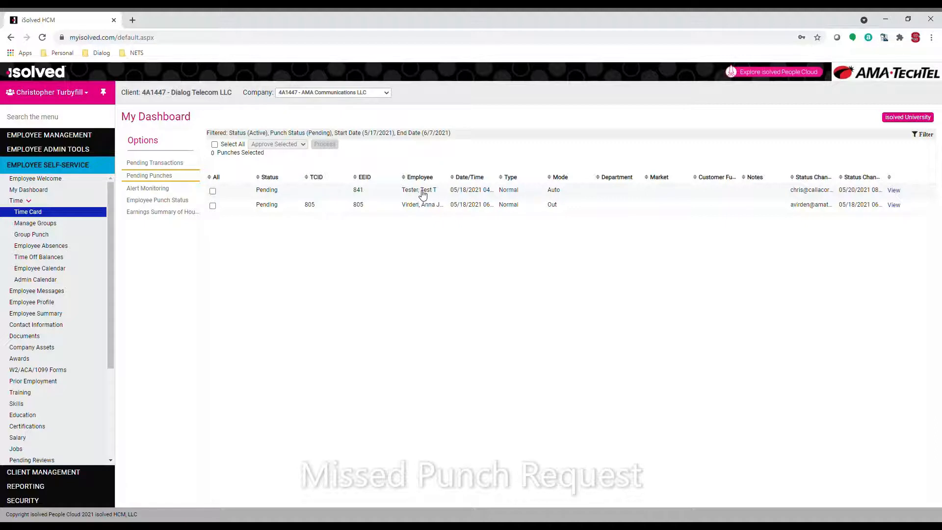
left_click(213, 192)
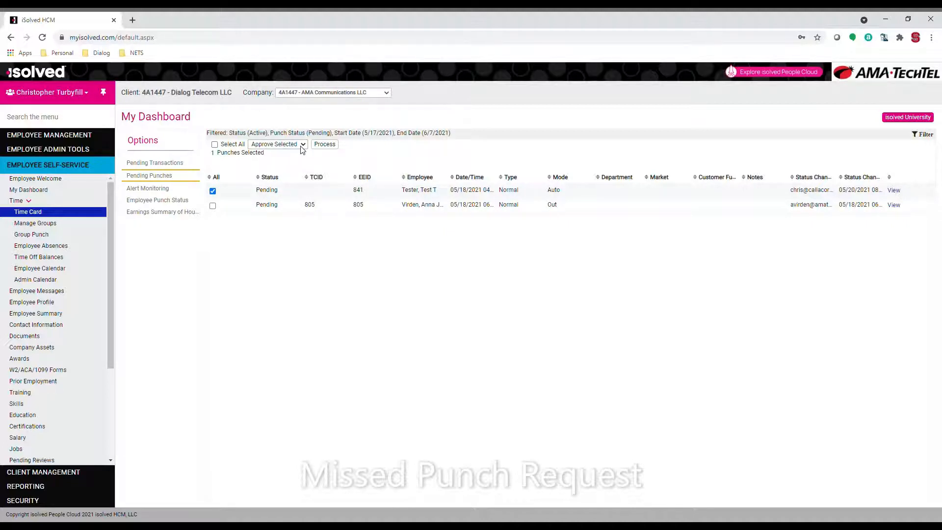
left_click(325, 146)
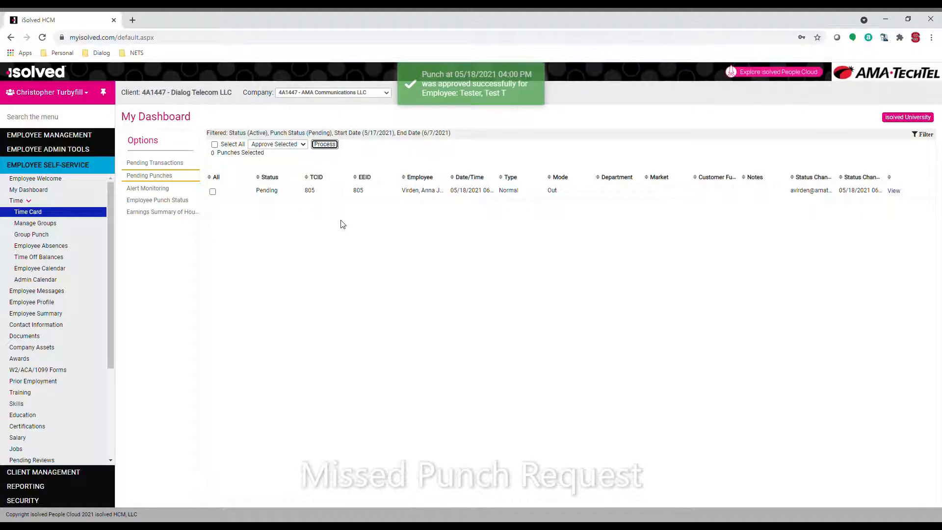
Step: Return to the time card, check the punches on Tuesday 5/18 and view the time card's verification options
left_click(33, 214)
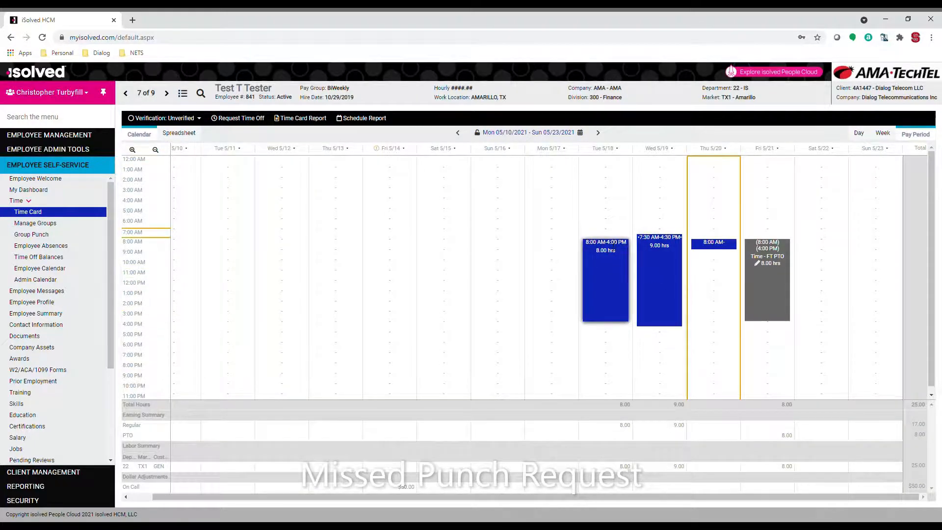
mouse_move(607, 246)
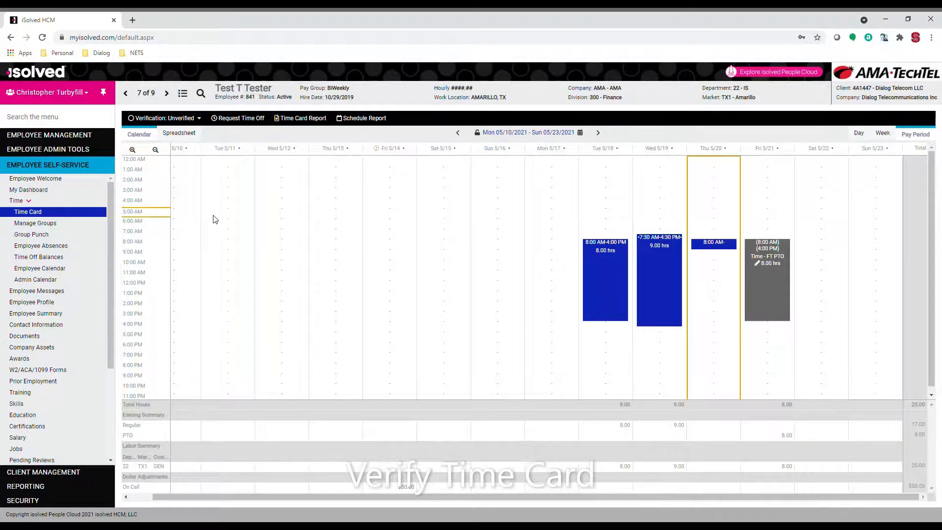
left_click(199, 119)
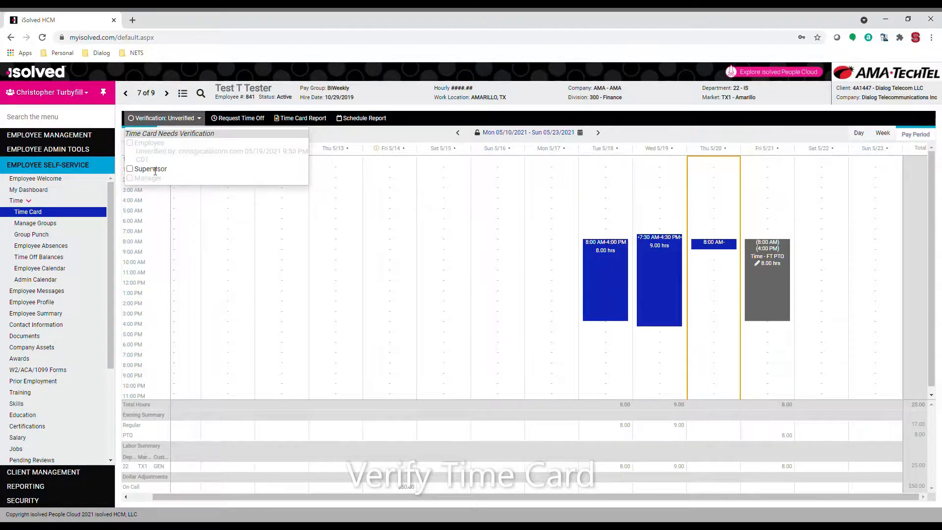
left_click(336, 140)
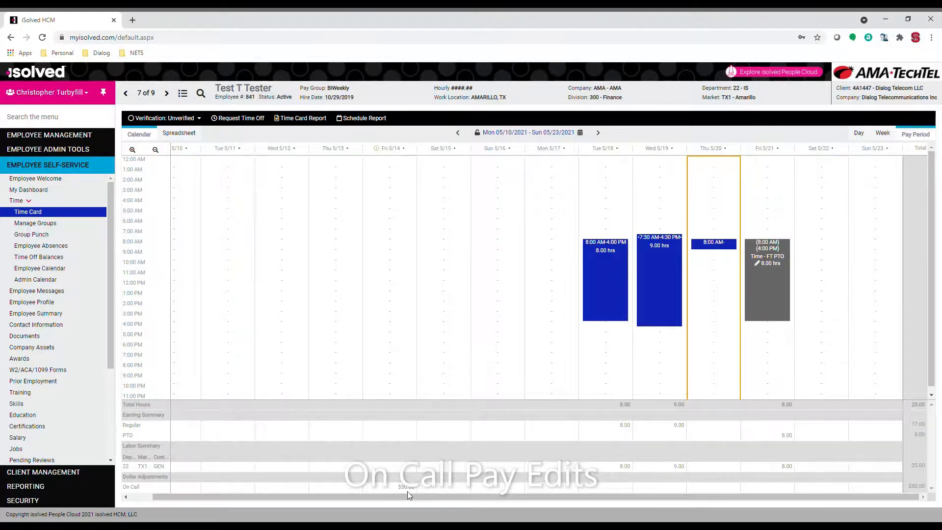
Step: Change the On Call adjustment on Friday 5/14 to 100 dollars, save it and recalculate the time card results
left_click(404, 148)
left_click(404, 149)
left_click(393, 172)
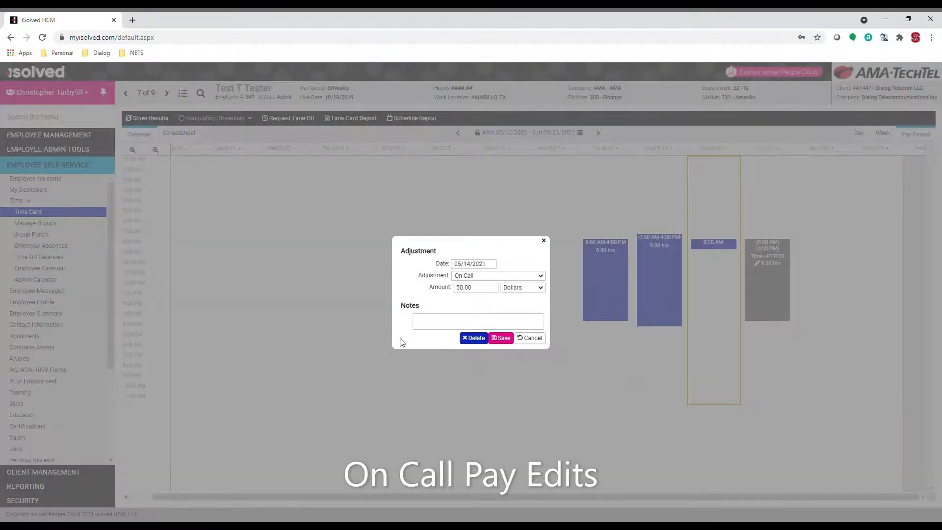
double_click(470, 289)
type("100")
left_click(502, 339)
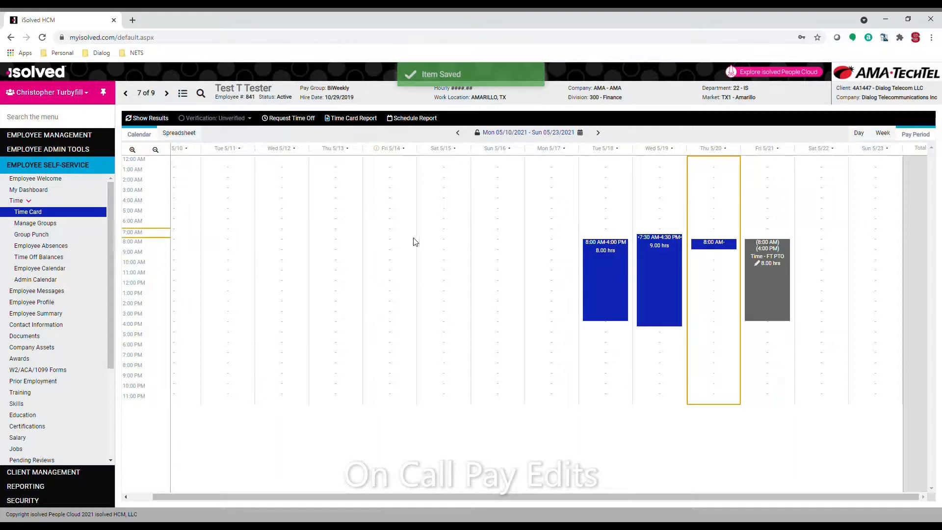
left_click(147, 119)
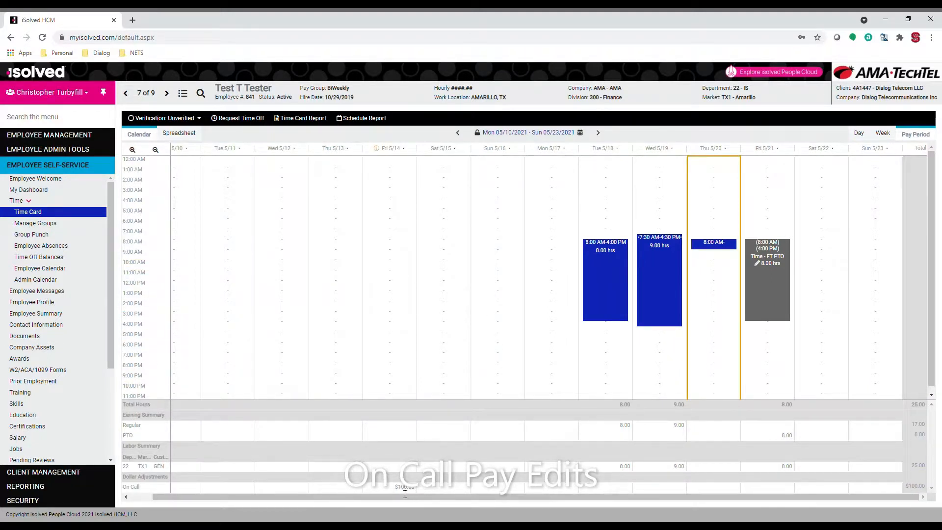
Step: Add a pay adjustment with an amount of 50 to Saturday 5/22, save it and recalculate the time card results
left_click(407, 149)
left_click(834, 149)
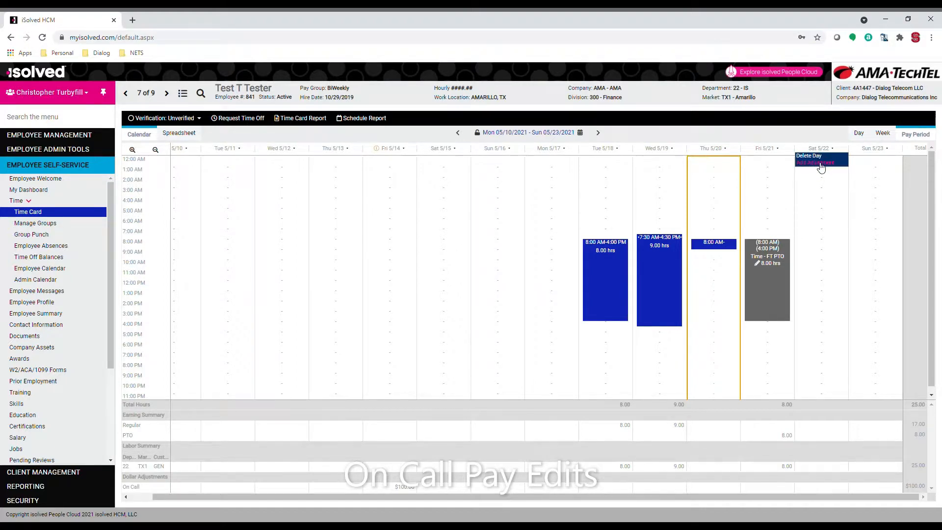
left_click(821, 165)
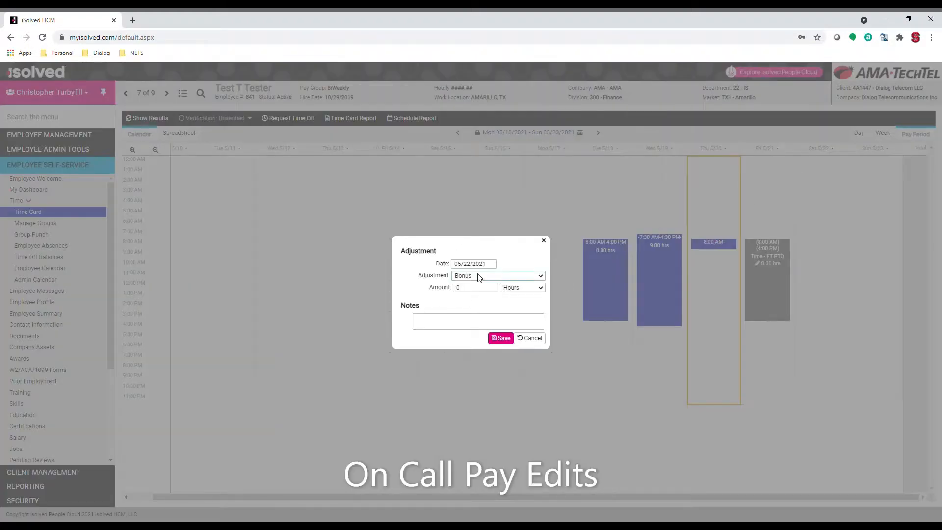
left_click(477, 169)
key("Tab")
type("50")
left_click(500, 337)
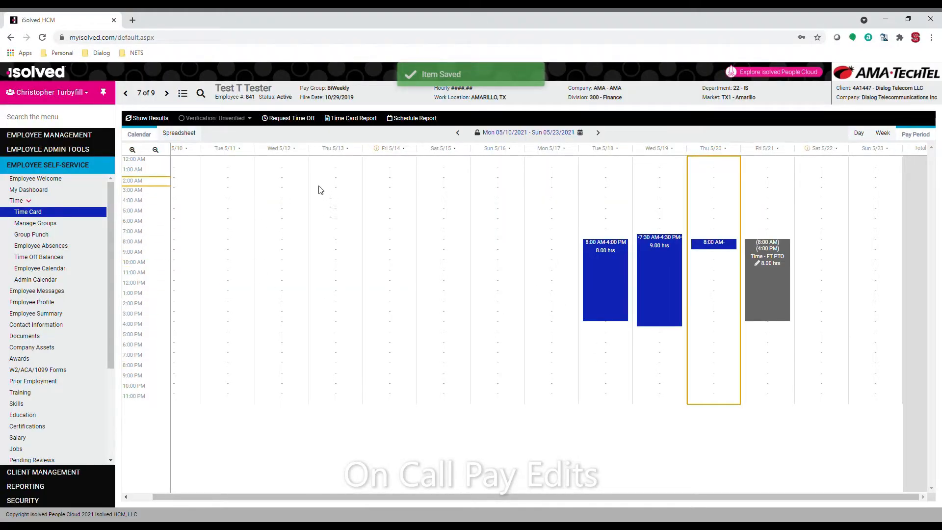
left_click(147, 119)
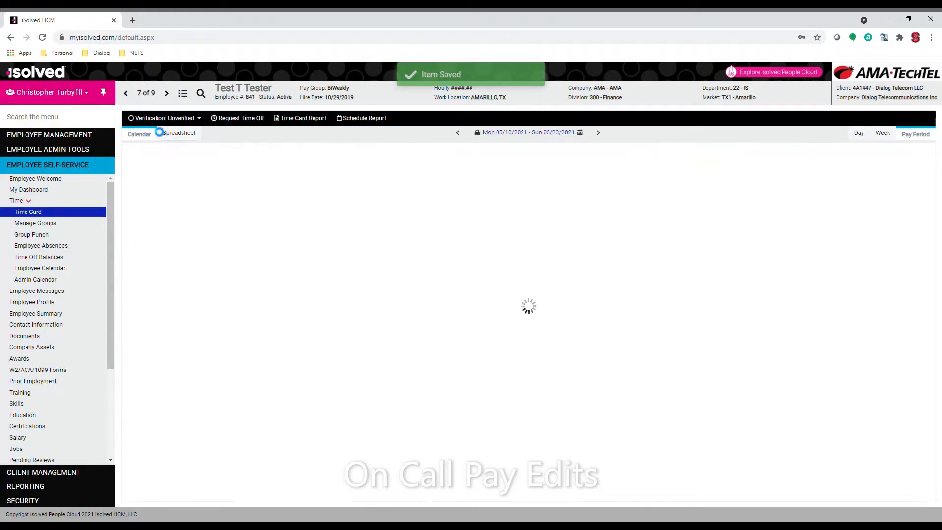